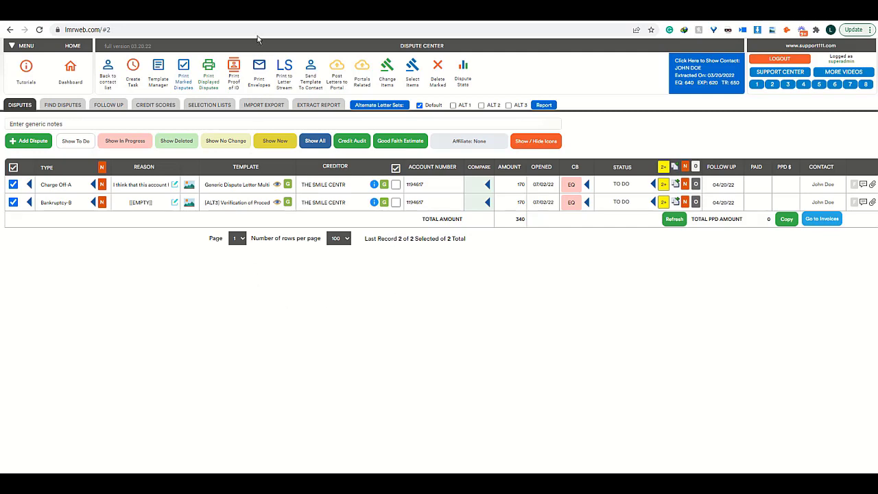
Import Drivers License.jpg into the driver's license slot of the client's proof-of-ID documents
click(234, 79)
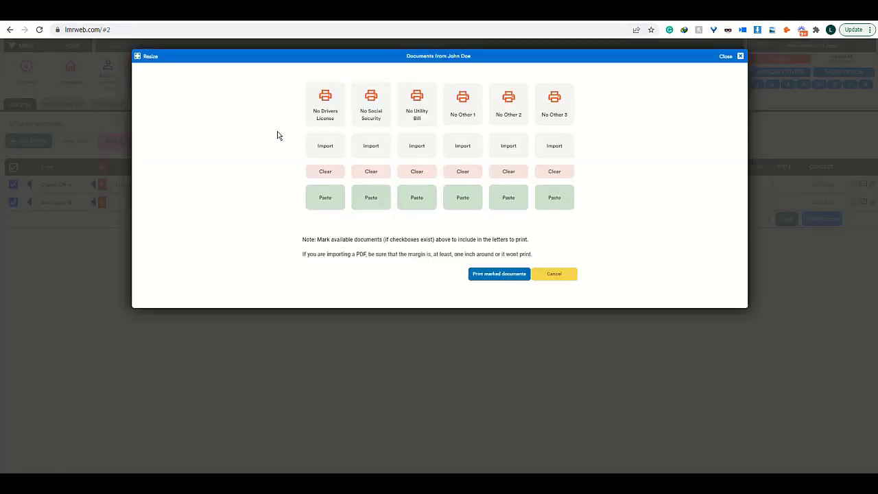
click(323, 148)
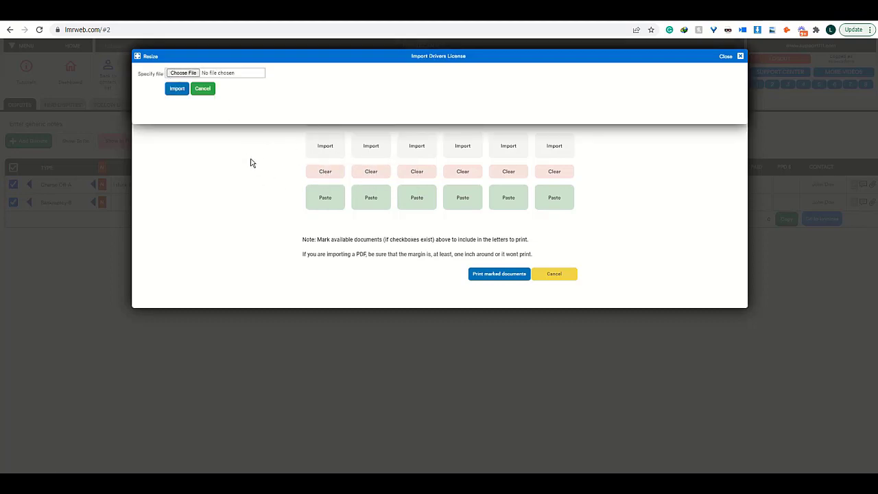
click(191, 74)
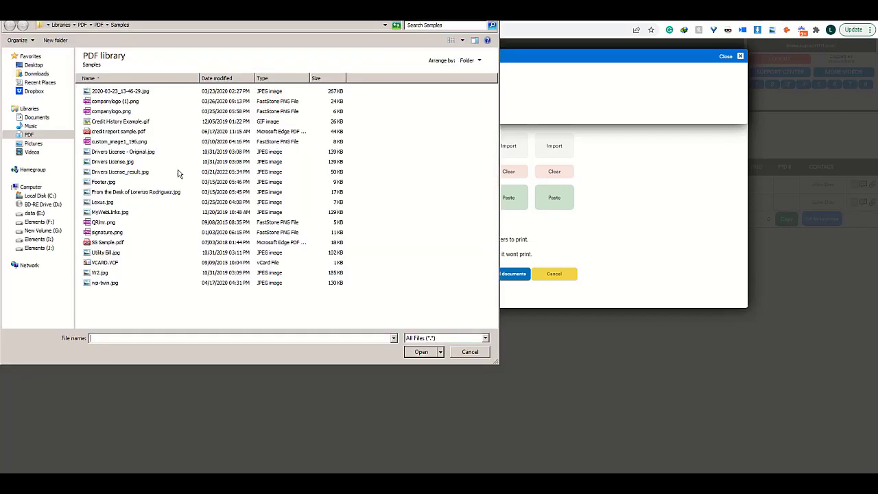
click(125, 162)
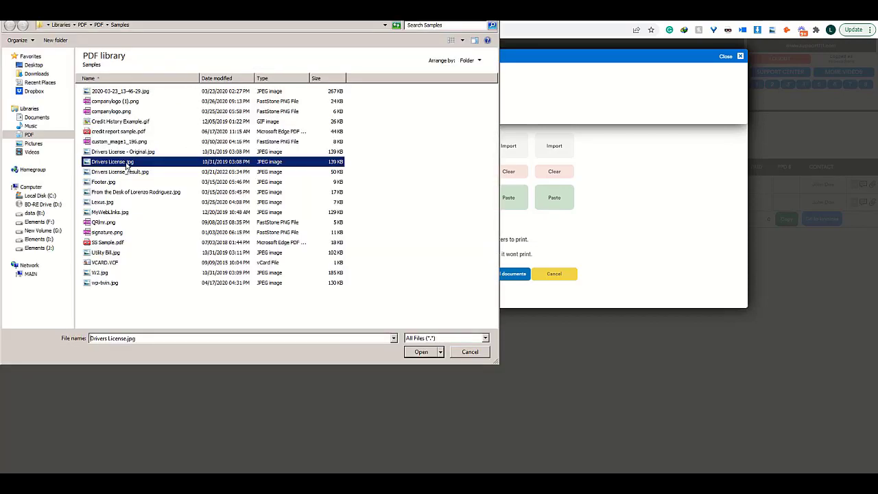
double_click(126, 163)
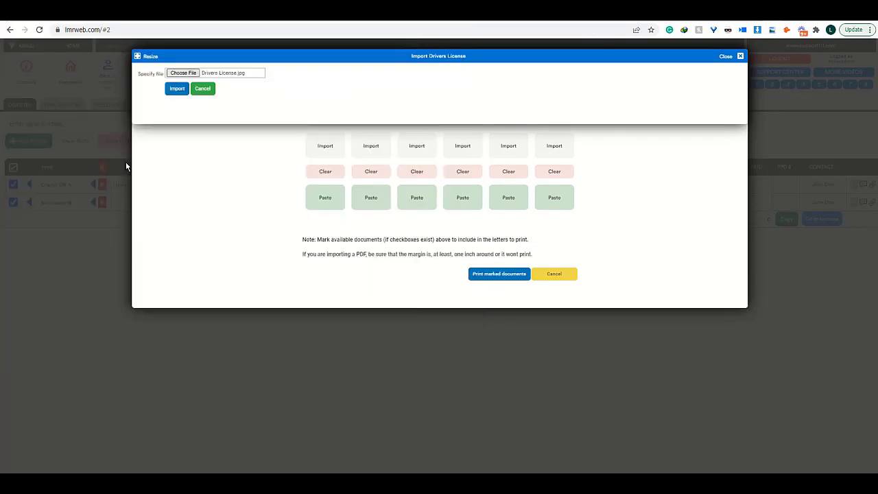
click(176, 89)
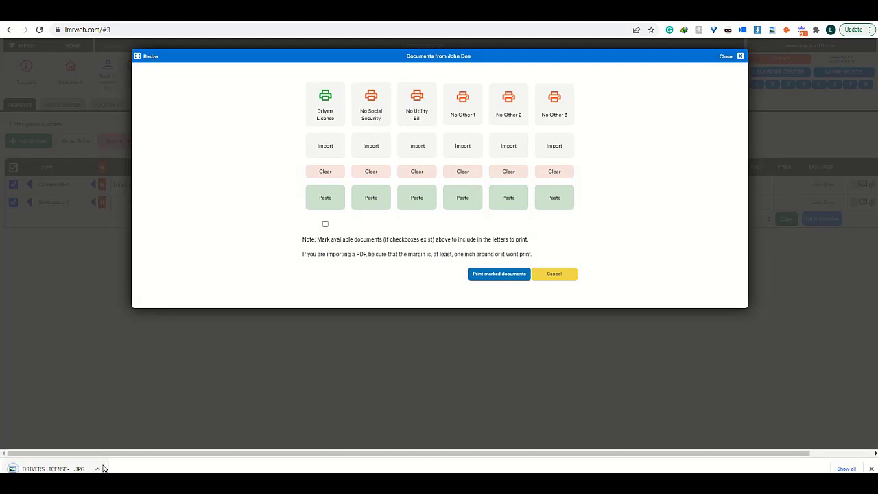
click(99, 468)
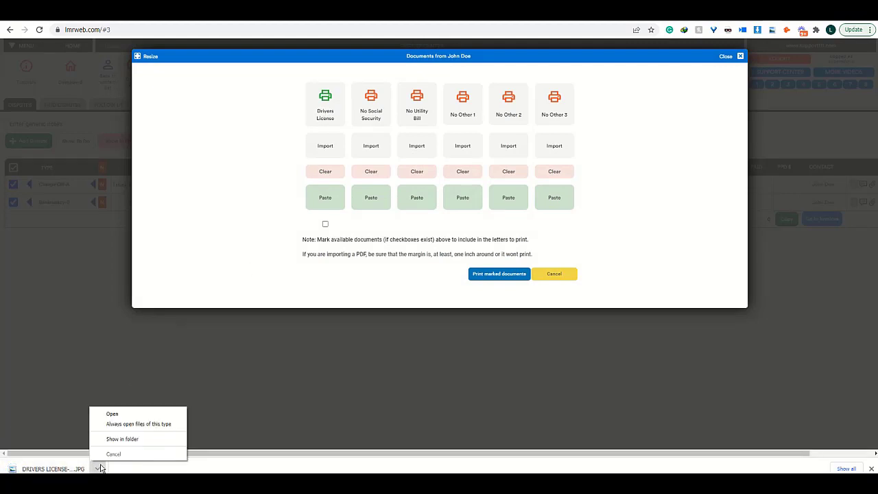
click(117, 415)
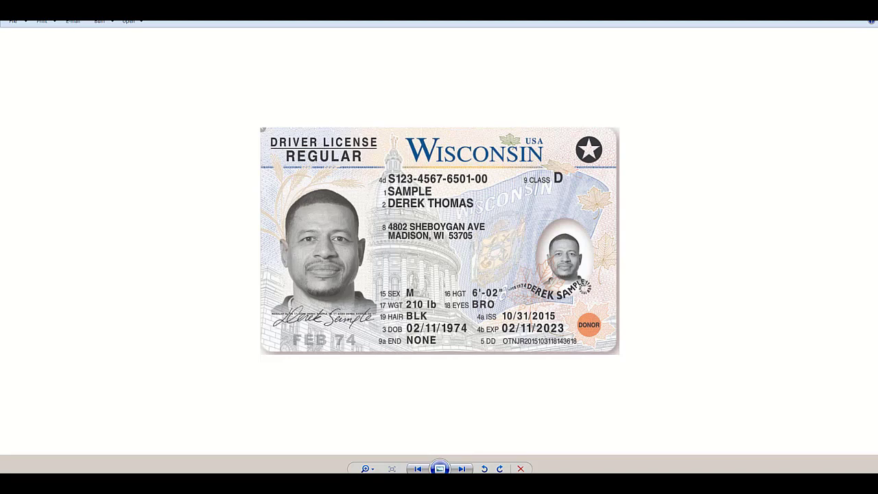
Close the license image viewer and the proof-of-ID documents dialog
key(alt+F4)
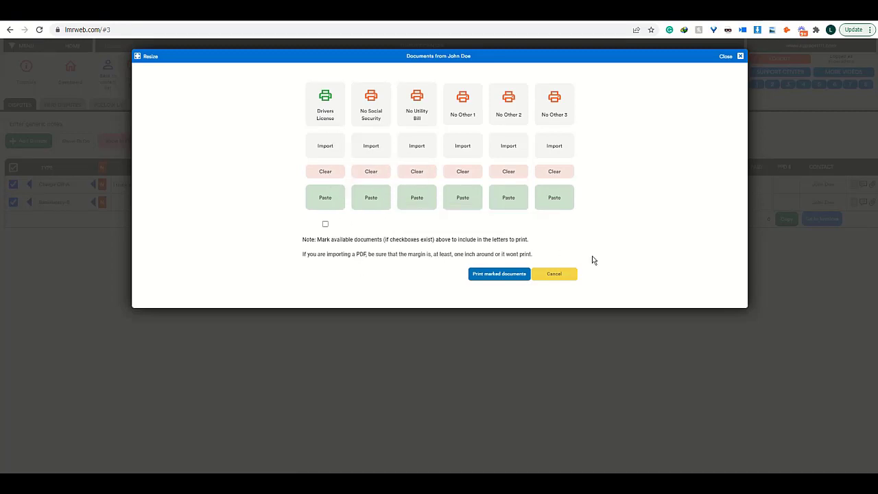
click(559, 275)
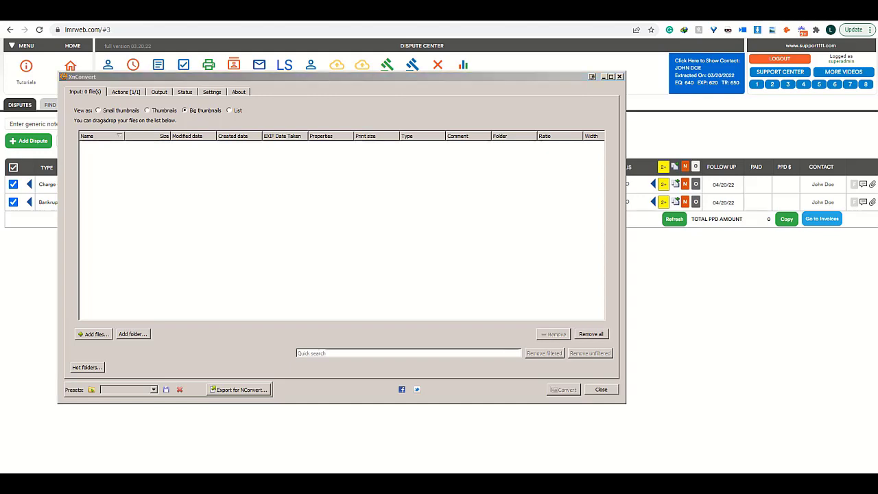
click(357, 353)
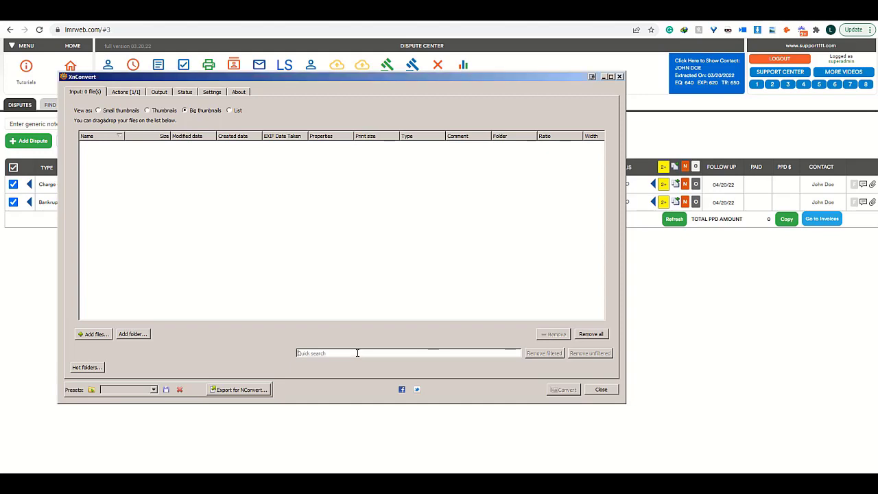
text(https://xnconvert.en.softonic.com/download)
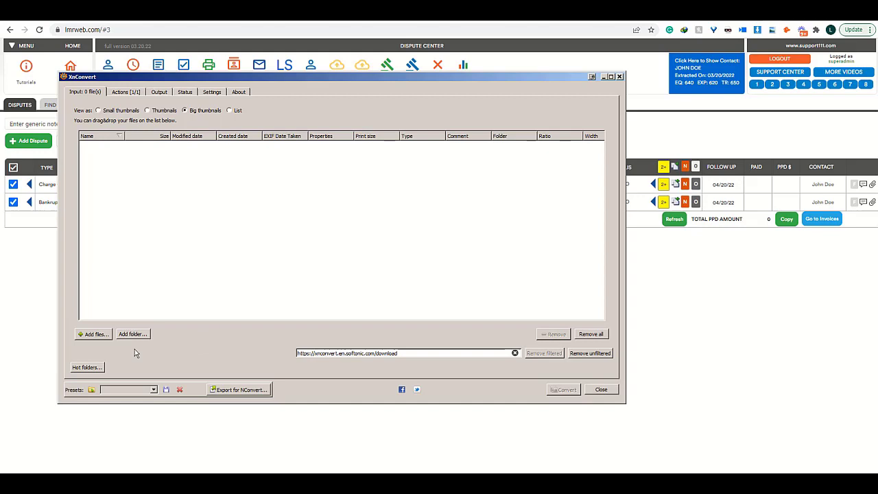
Add Drivers License.jpg and compare the original against its 5.00-inch-wide resize preview
click(95, 335)
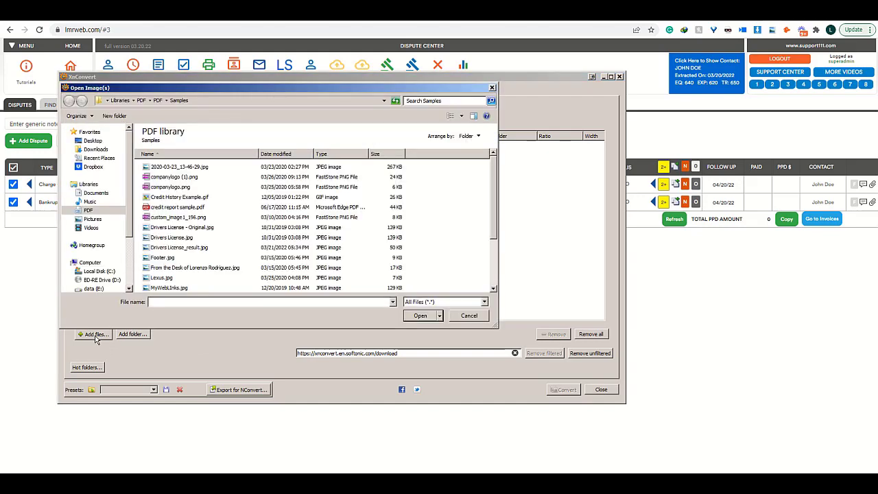
double_click(162, 238)
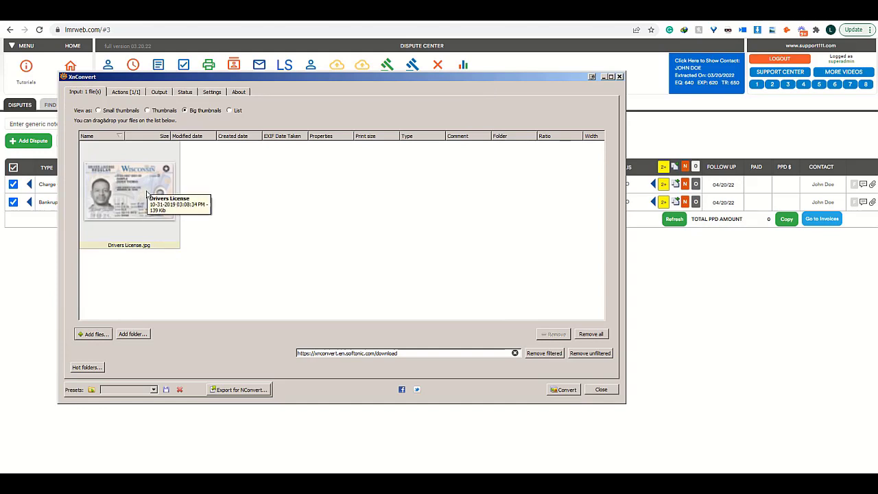
click(124, 93)
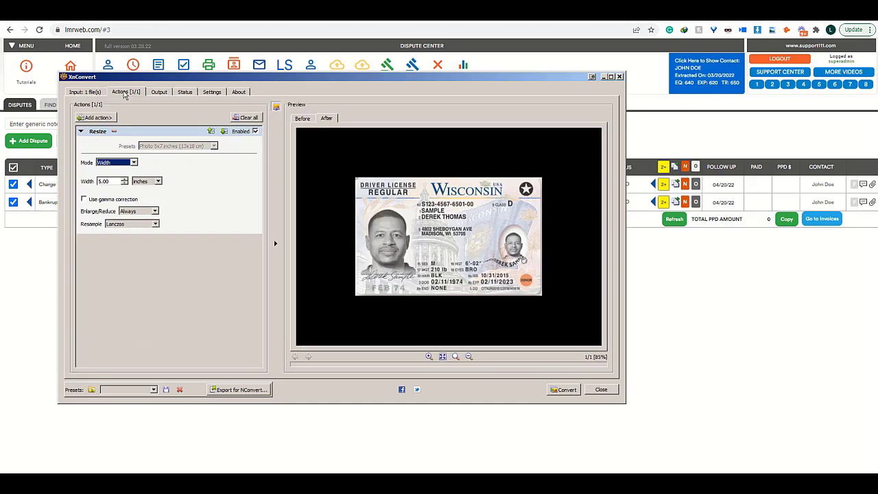
click(305, 119)
click(324, 121)
click(306, 120)
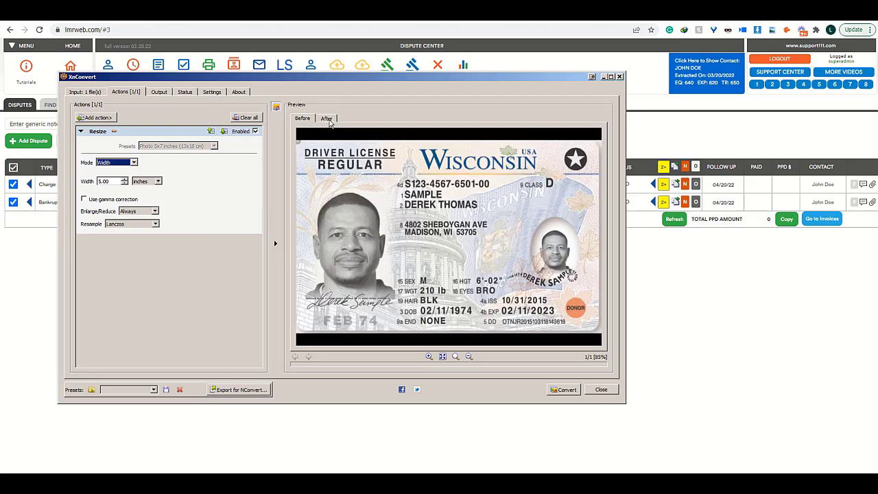
click(328, 120)
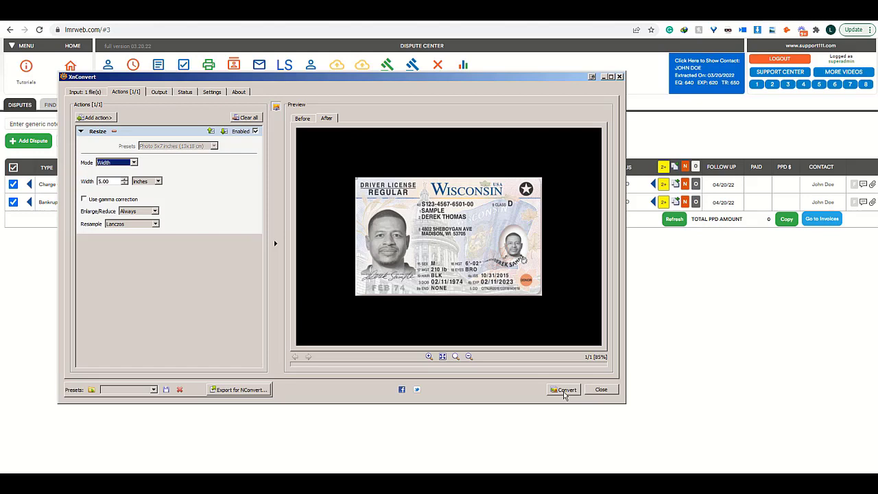
Convert to Drivers License_result.jpg, overwriting the old copy, and return to the Dispute Center
click(564, 390)
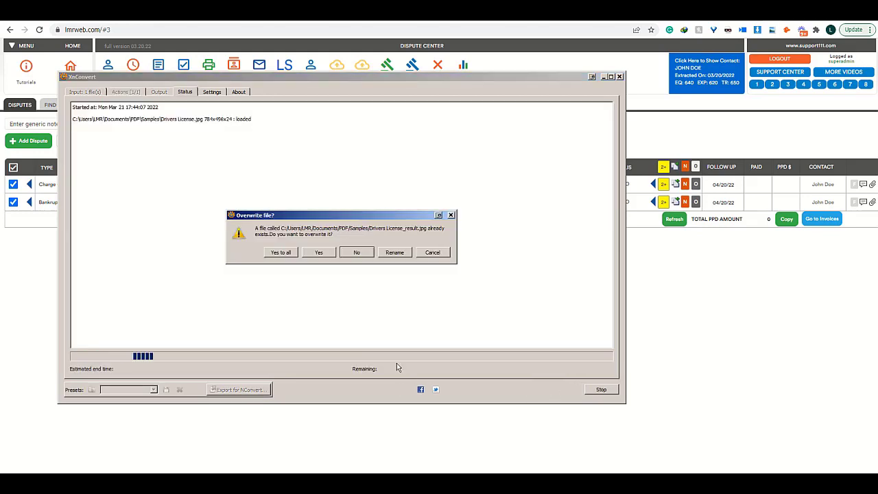
click(280, 252)
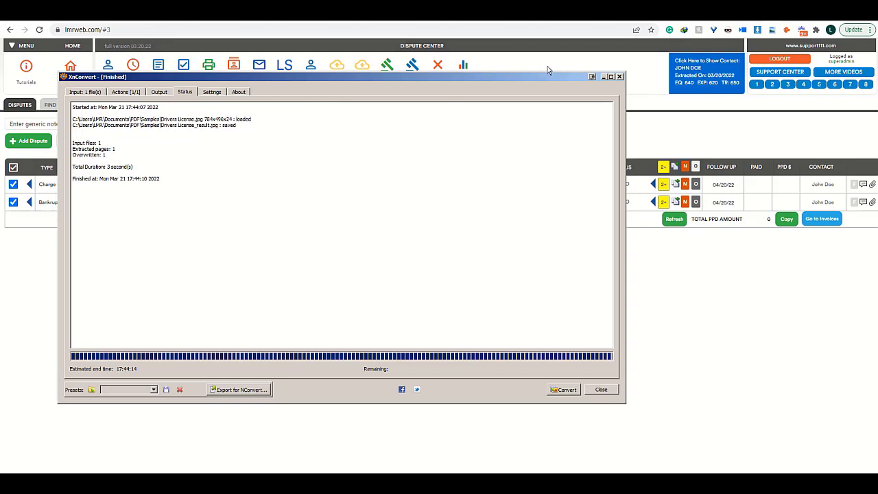
click(541, 48)
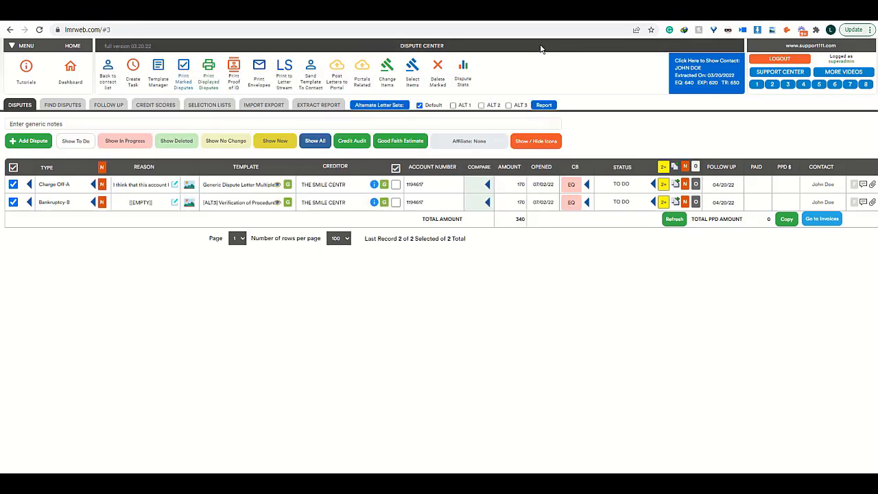
Cancel the dispute print choice and open the driver's license Import form under Proof of ID
click(210, 75)
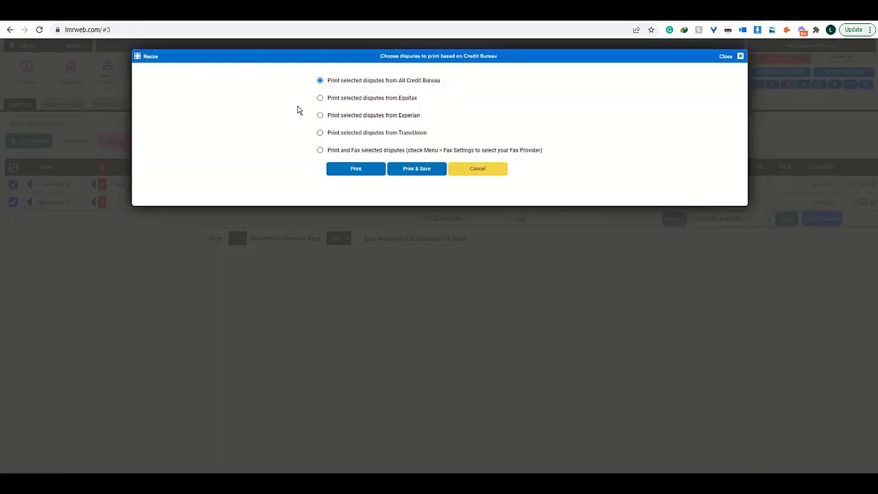
click(496, 169)
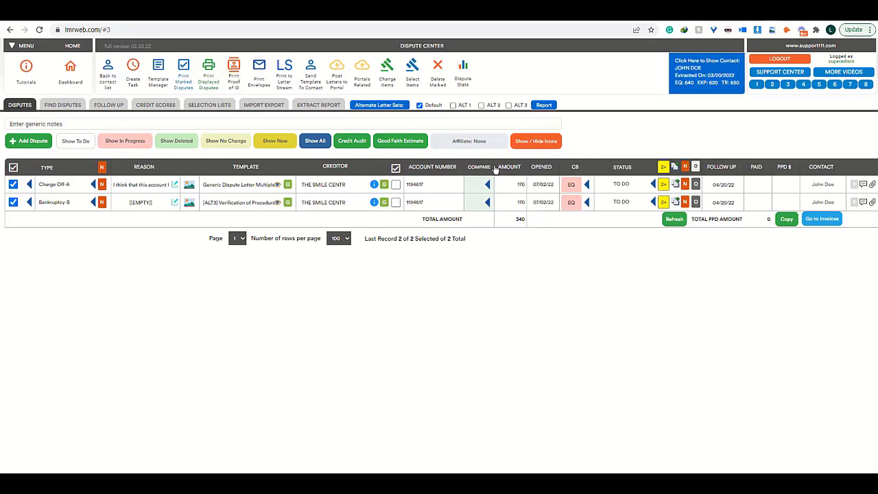
click(232, 76)
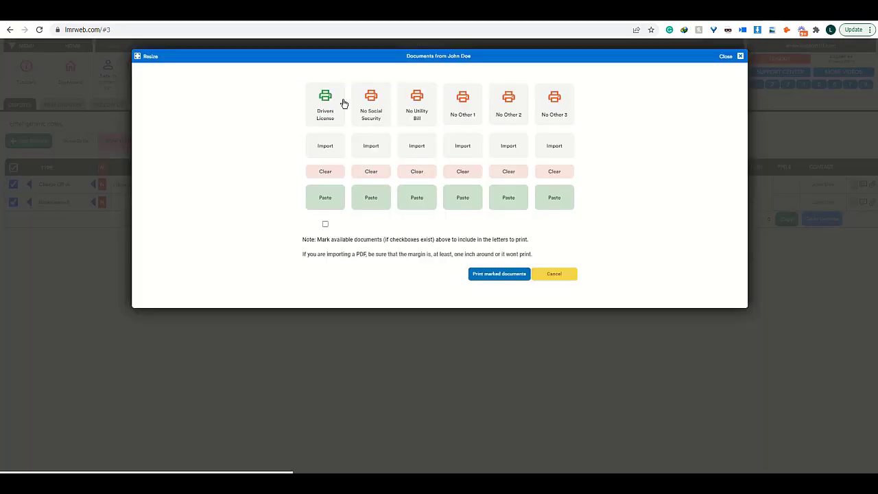
click(327, 147)
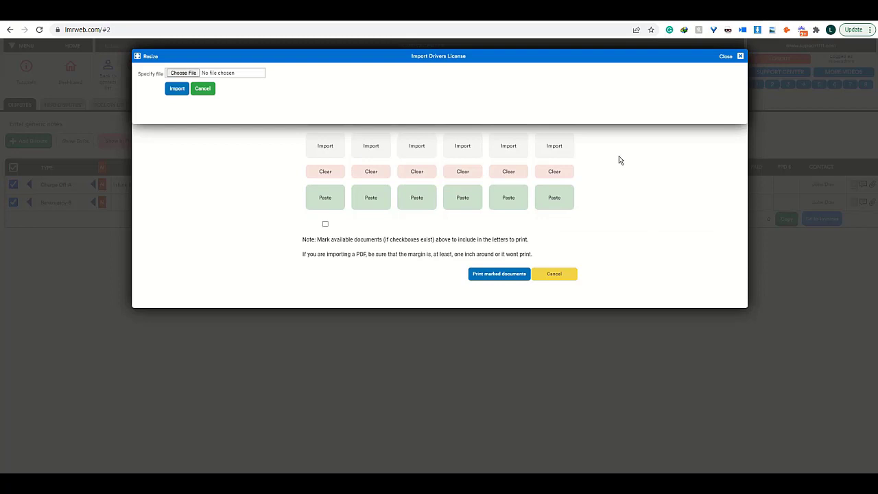
Upload Drivers License_result.jpg from the Samples folder into the driver's license slot
click(183, 75)
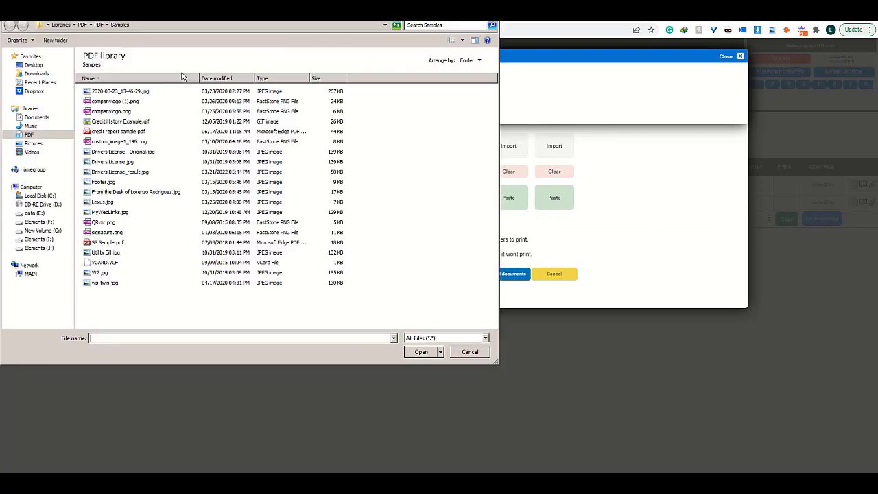
double_click(124, 174)
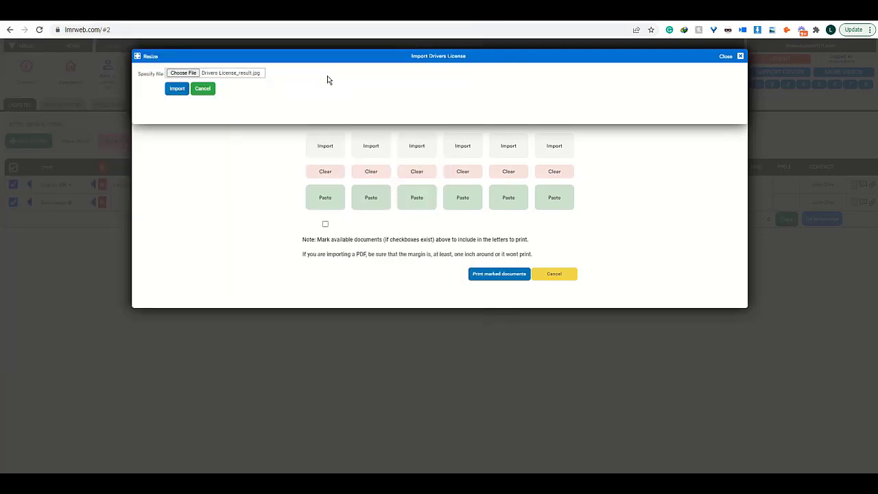
click(177, 89)
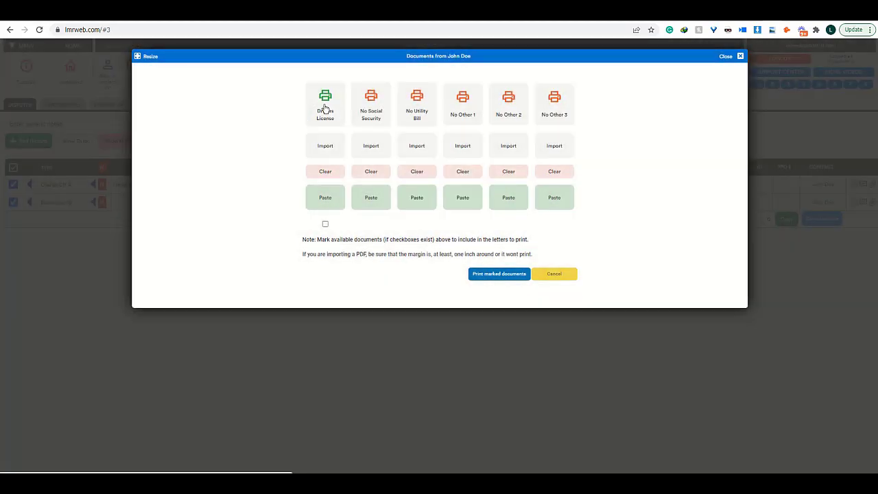
Download the stored driver's license image and open it from the download shelf
click(325, 109)
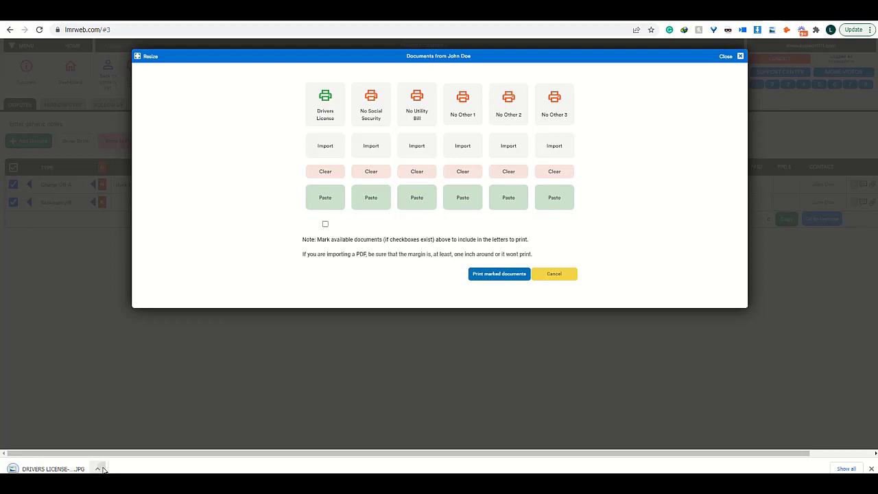
click(100, 469)
click(113, 415)
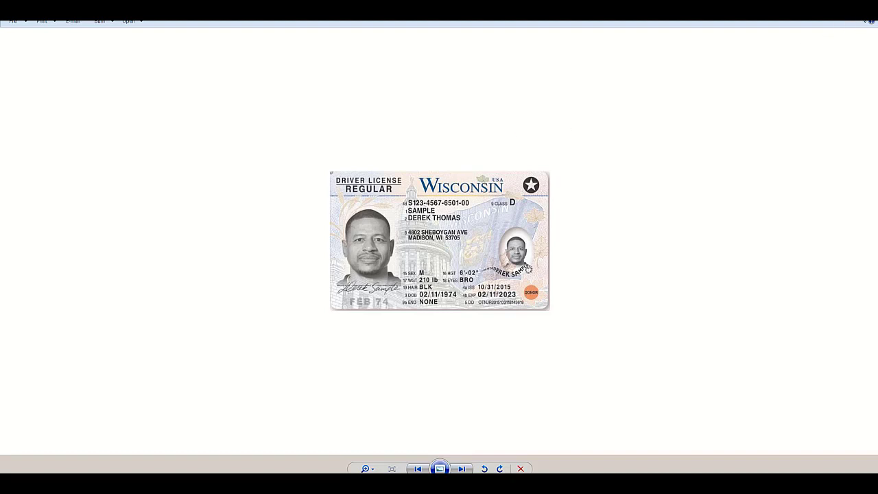
Close Windows Photo Viewer after checking the Wisconsin license image
key(alt+F4)
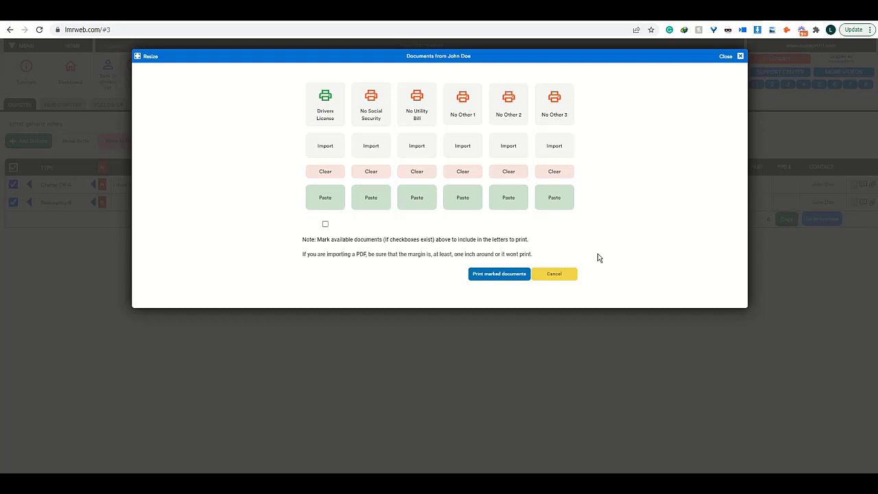
Mark the driver's license for inclusion in the printed letters and close the Documents dialog
click(325, 225)
click(560, 274)
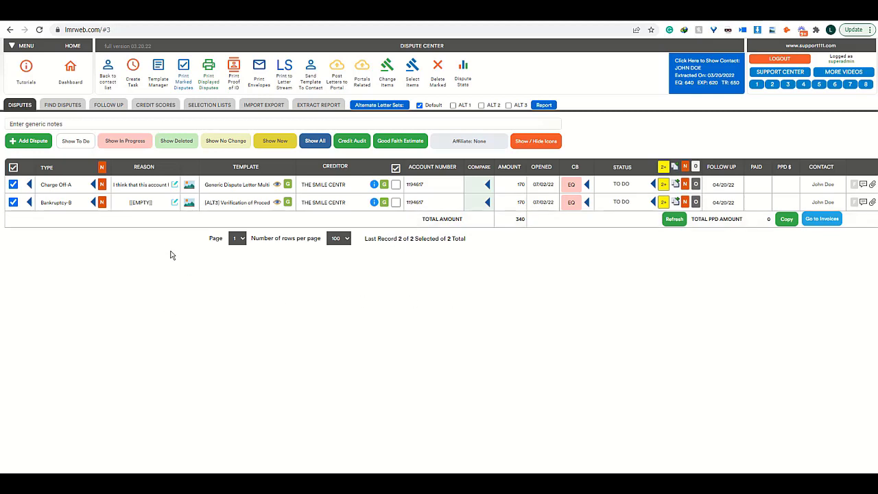
Print the marked disputes for All Credit Bureau, generating disputes-2022-03-21.pdf
click(184, 69)
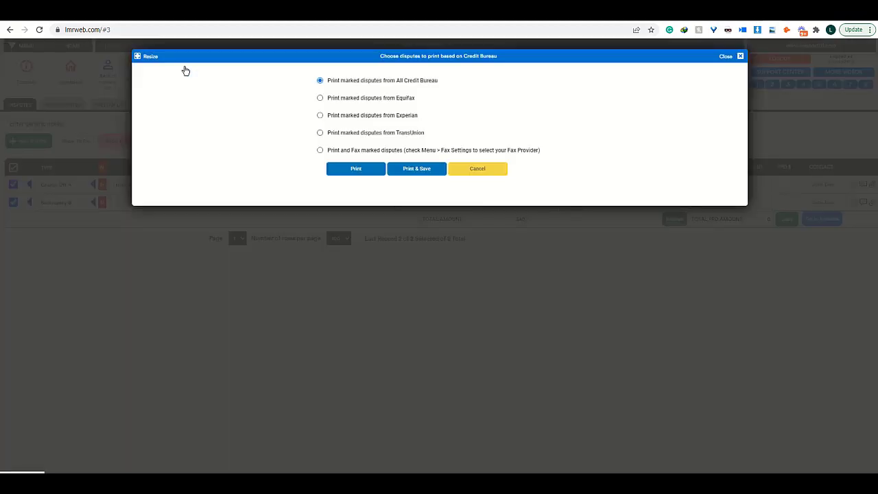
click(353, 169)
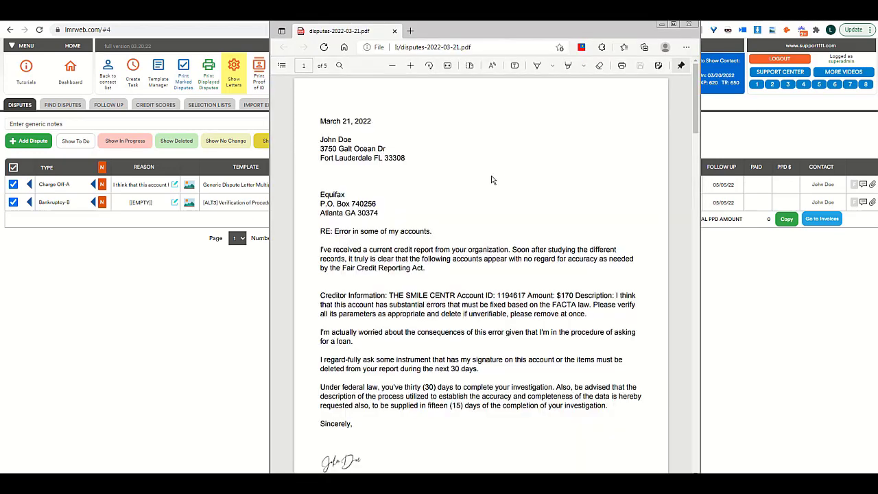
Review the five-page disputes-2022-03-21.pdf, checking the license image after each letter, then close it
scroll(491, 180, down, 10)
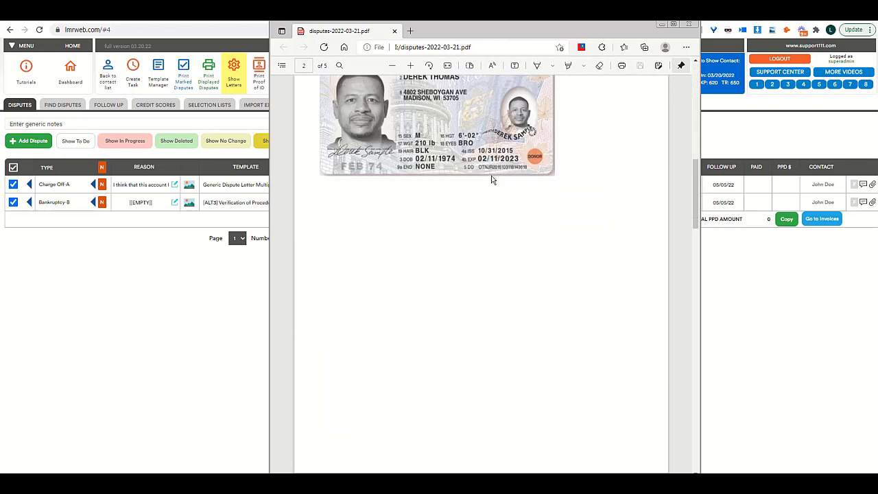
scroll(491, 179, up, 1)
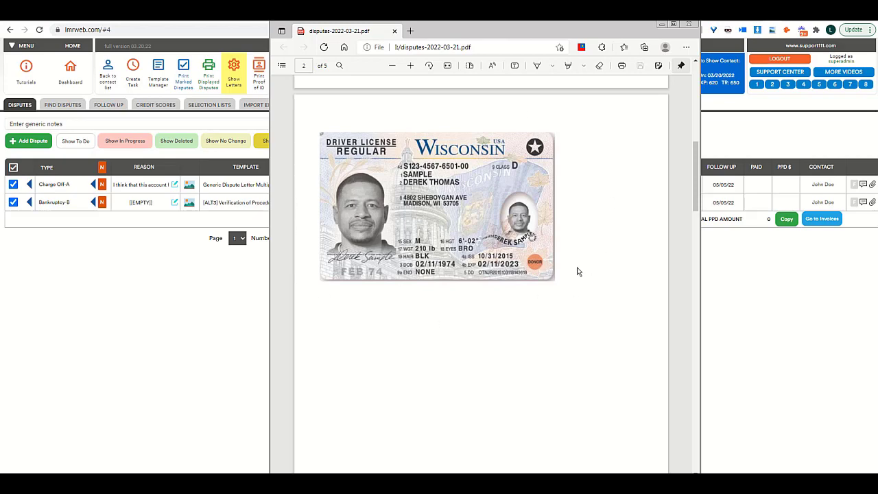
scroll(578, 272, down, 12)
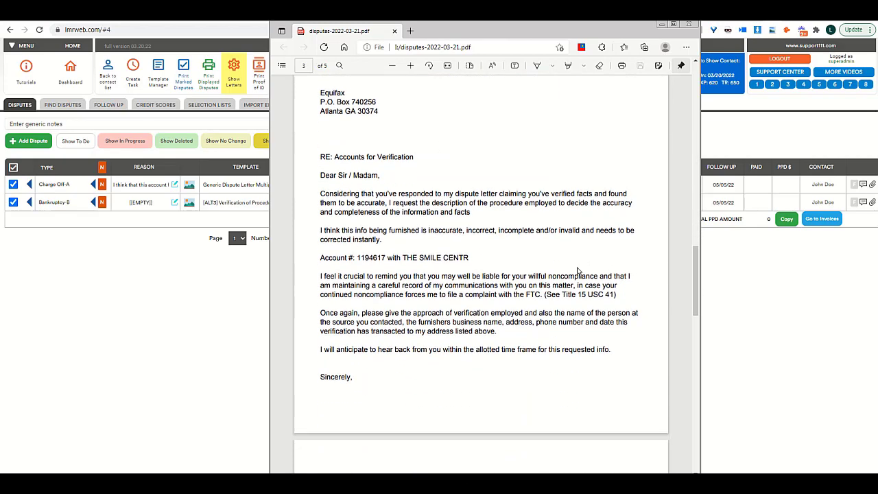
scroll(578, 271, down, 5)
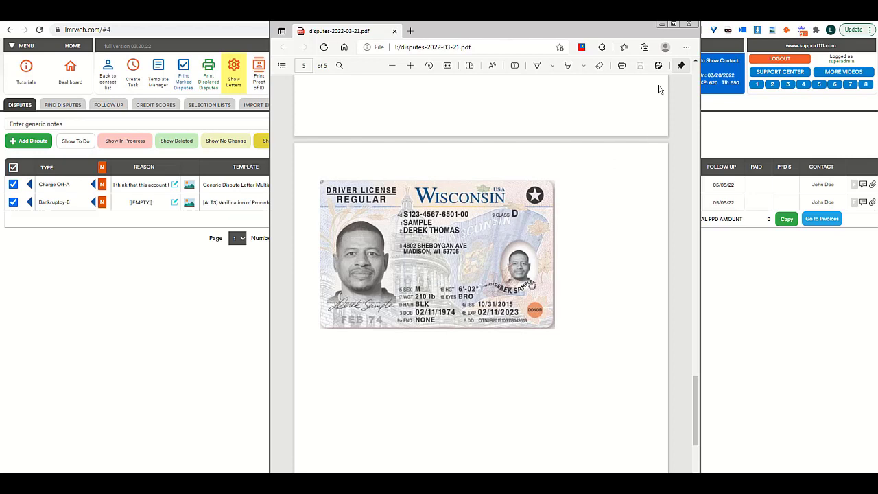
click(690, 24)
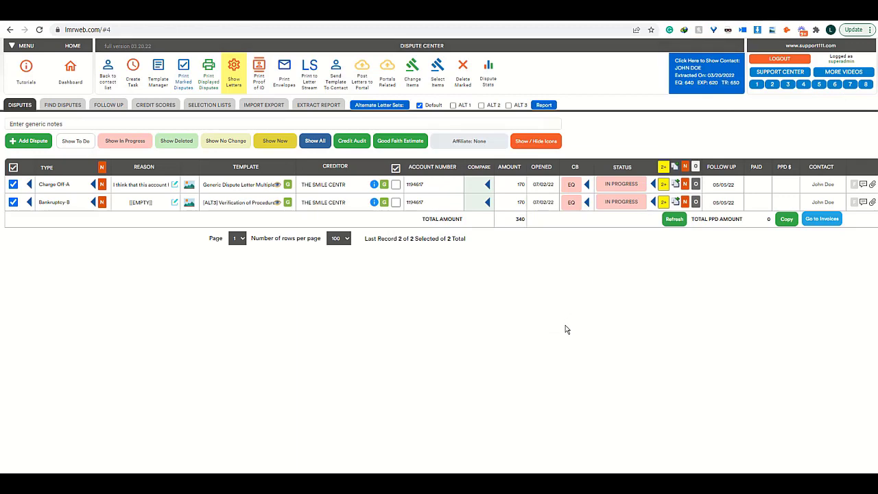